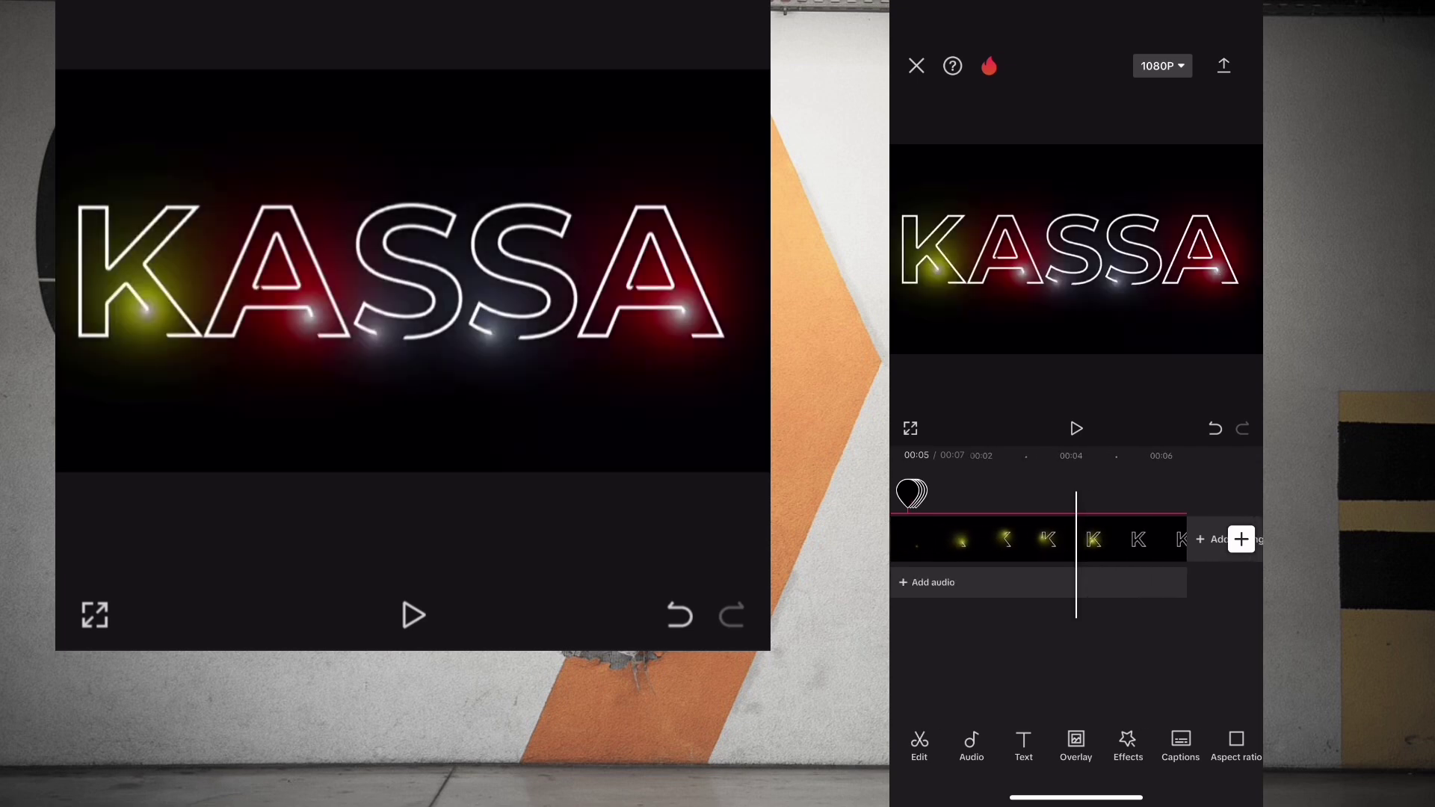
pyautogui.moveTo(1077, 539); pyautogui.dragTo(1101, 539)
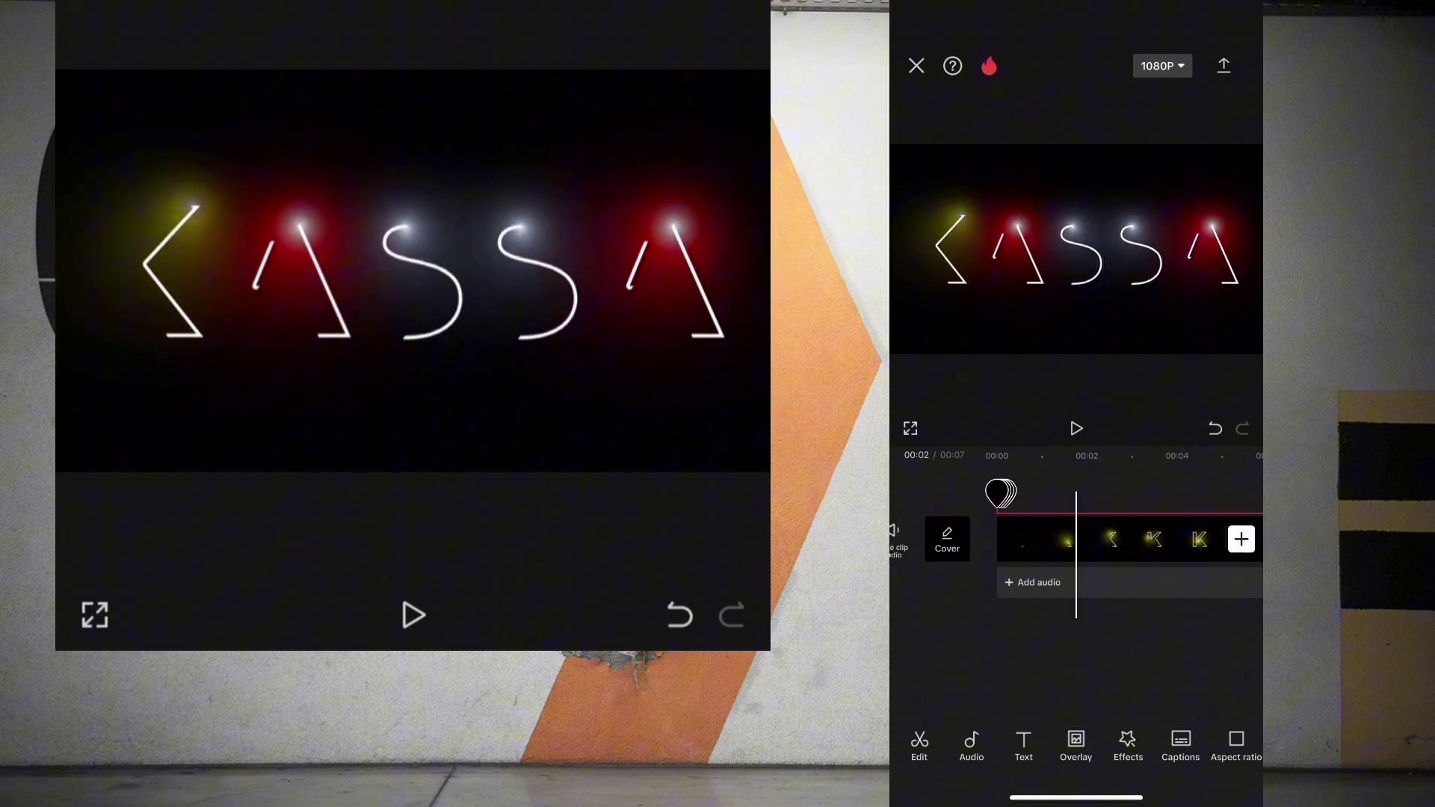
pyautogui.moveTo(1002, 493); pyautogui.dragTo(1081, 494)
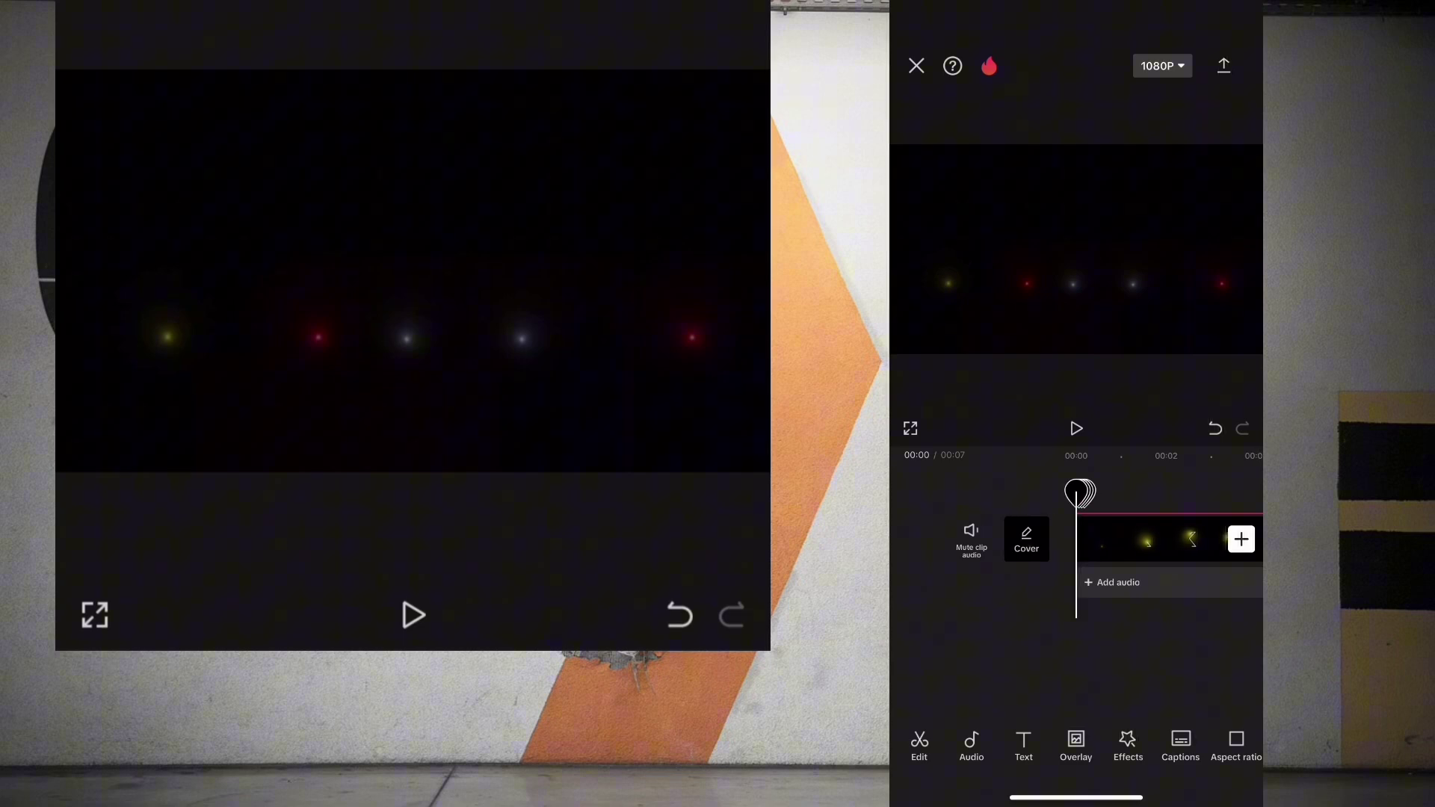
# Add the green-screen REC viewfinder video as a new overlay layer
pyautogui.click(1075, 739)
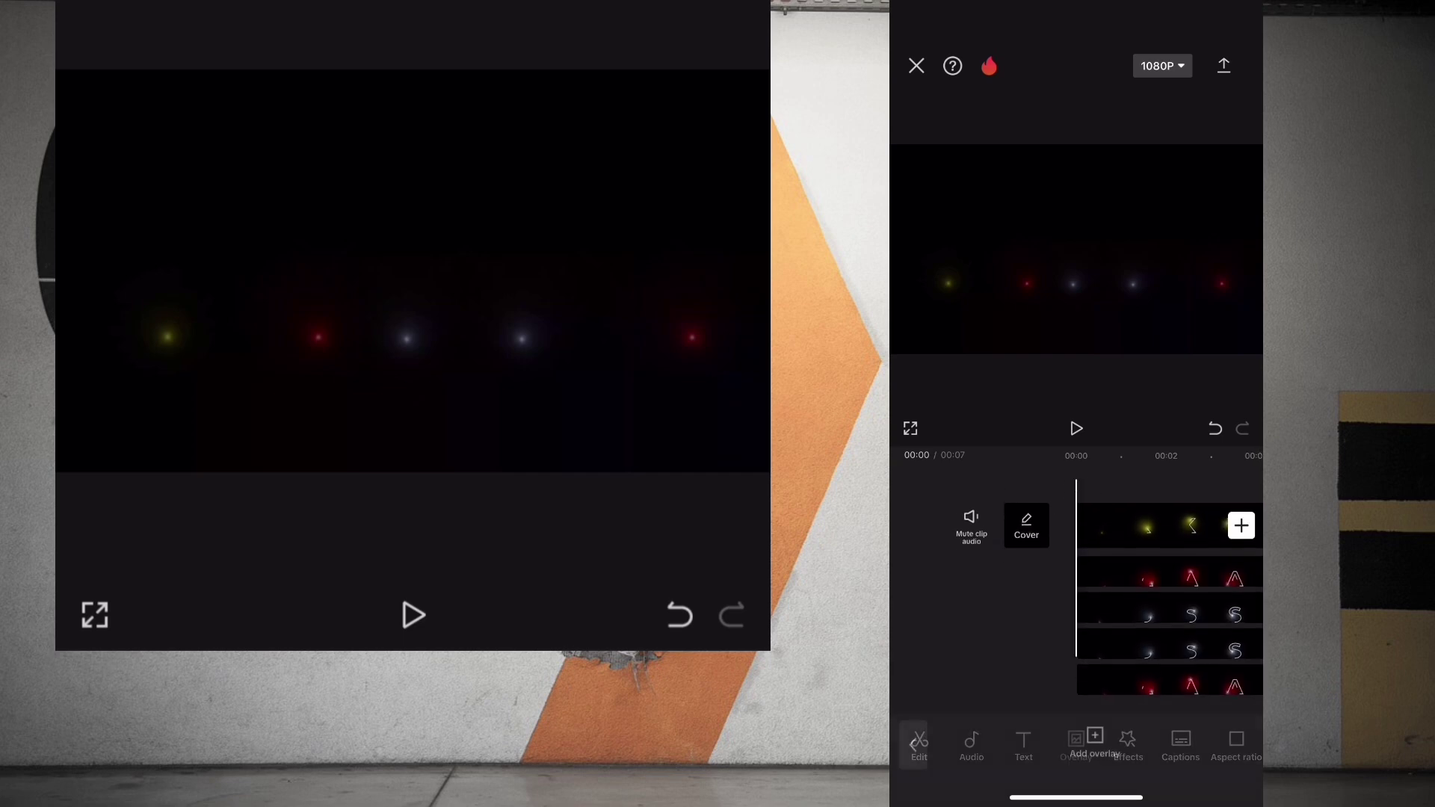
pyautogui.click(1094, 740)
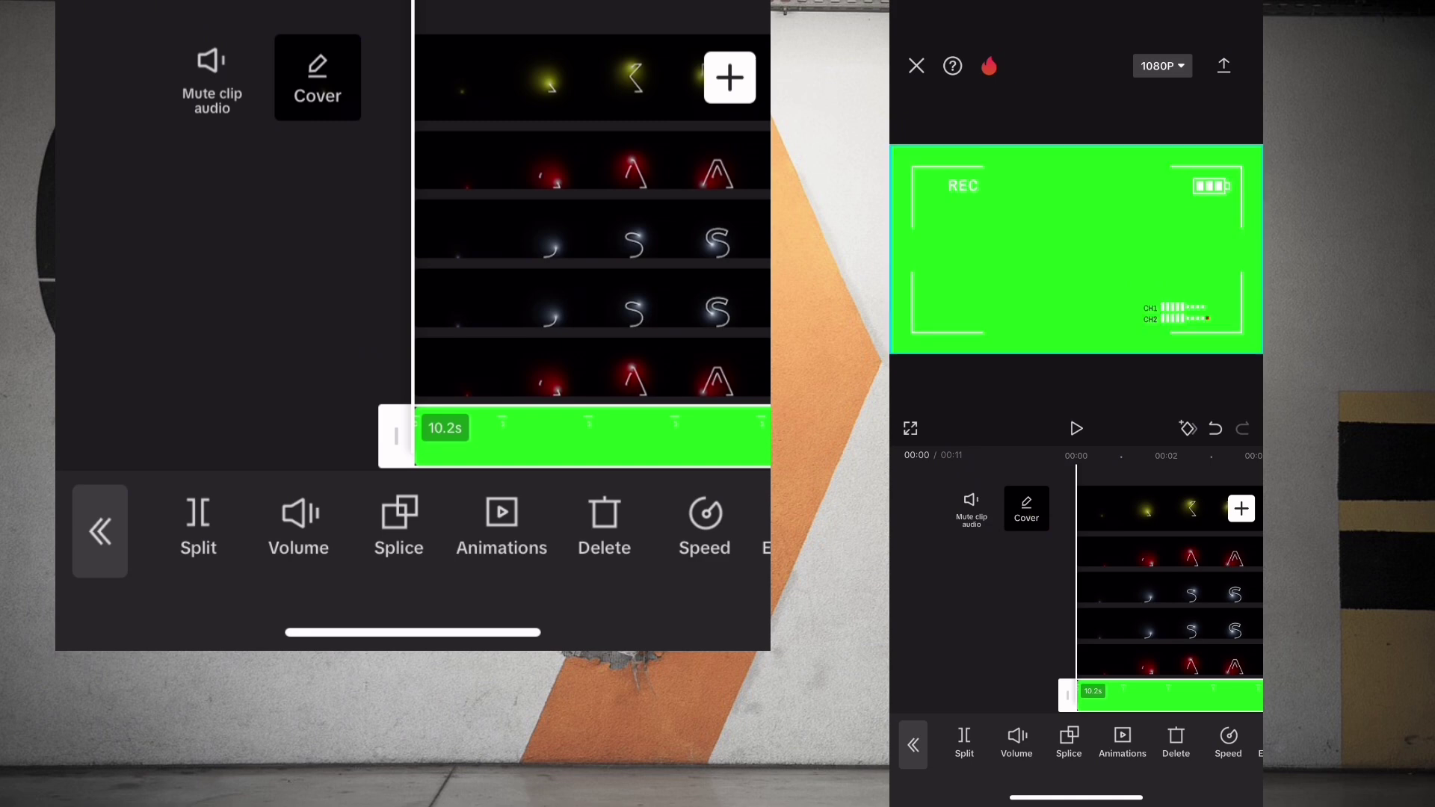
pyautogui.hscroll(5, 449, 528)
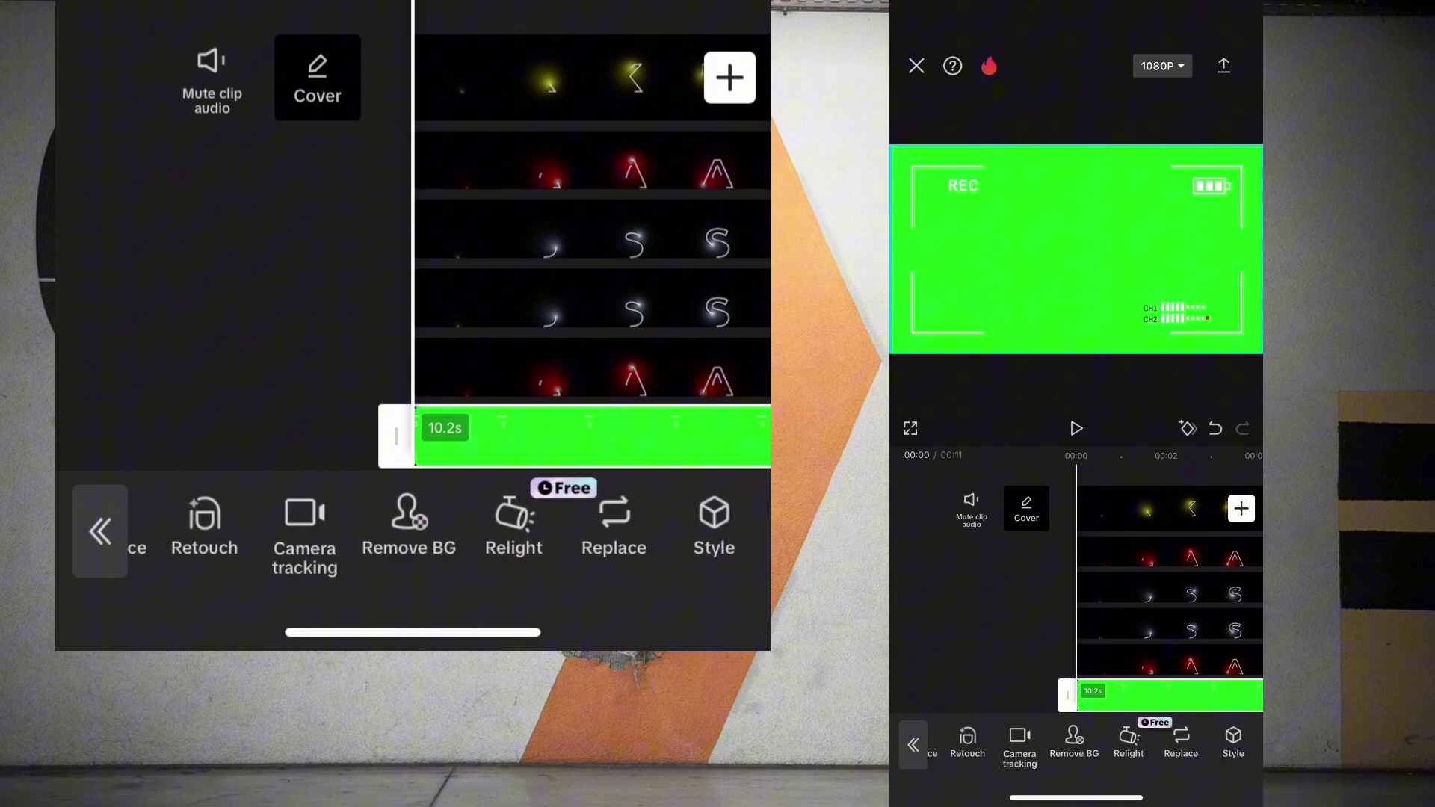
# Chroma-key the REC overlay with Intensity and Shadow both set to 100
pyautogui.click(409, 527)
pyautogui.click(643, 527)
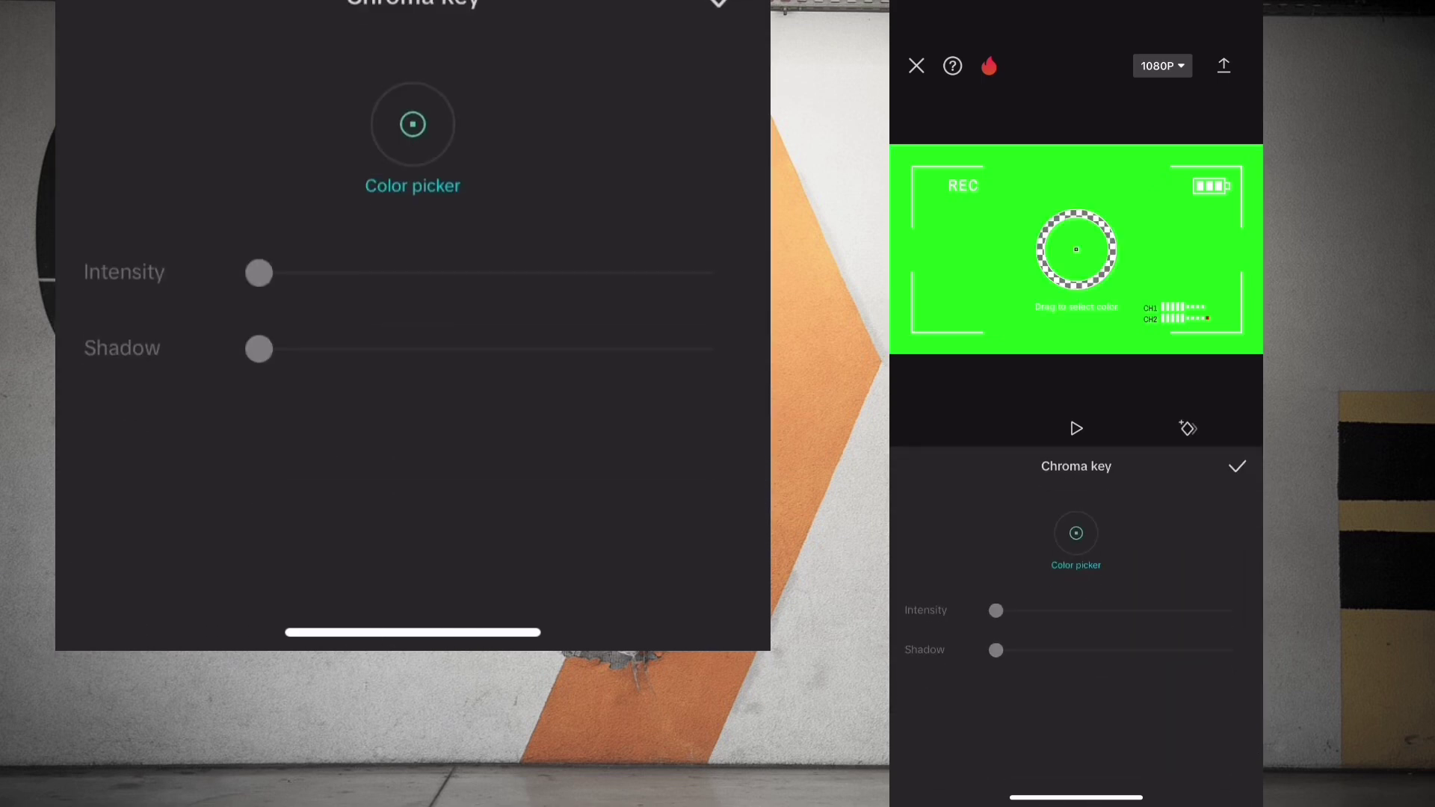
pyautogui.moveTo(259, 272); pyautogui.dragTo(715, 273)
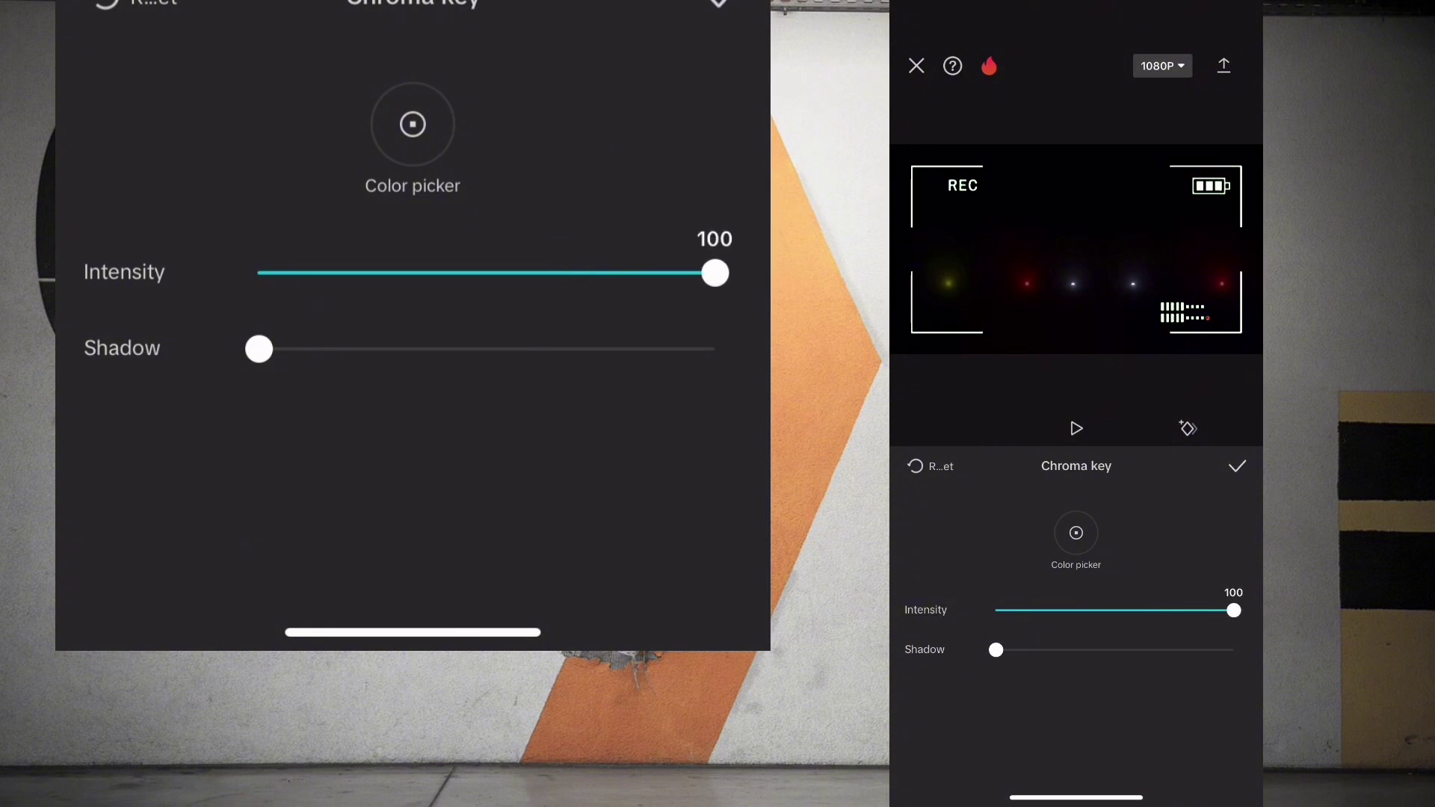
pyautogui.moveTo(454, 350); pyautogui.dragTo(701, 350)
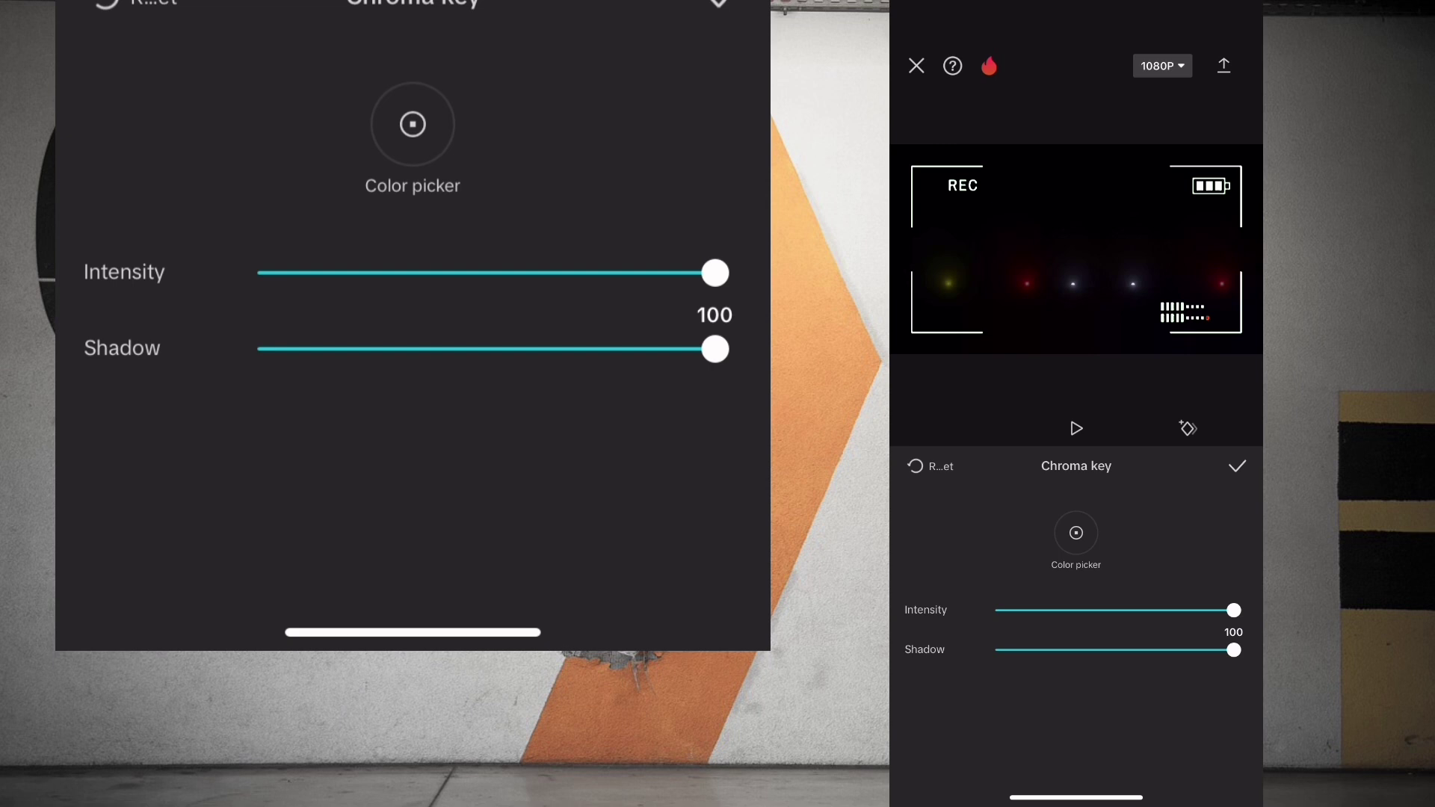
pyautogui.click(1236, 466)
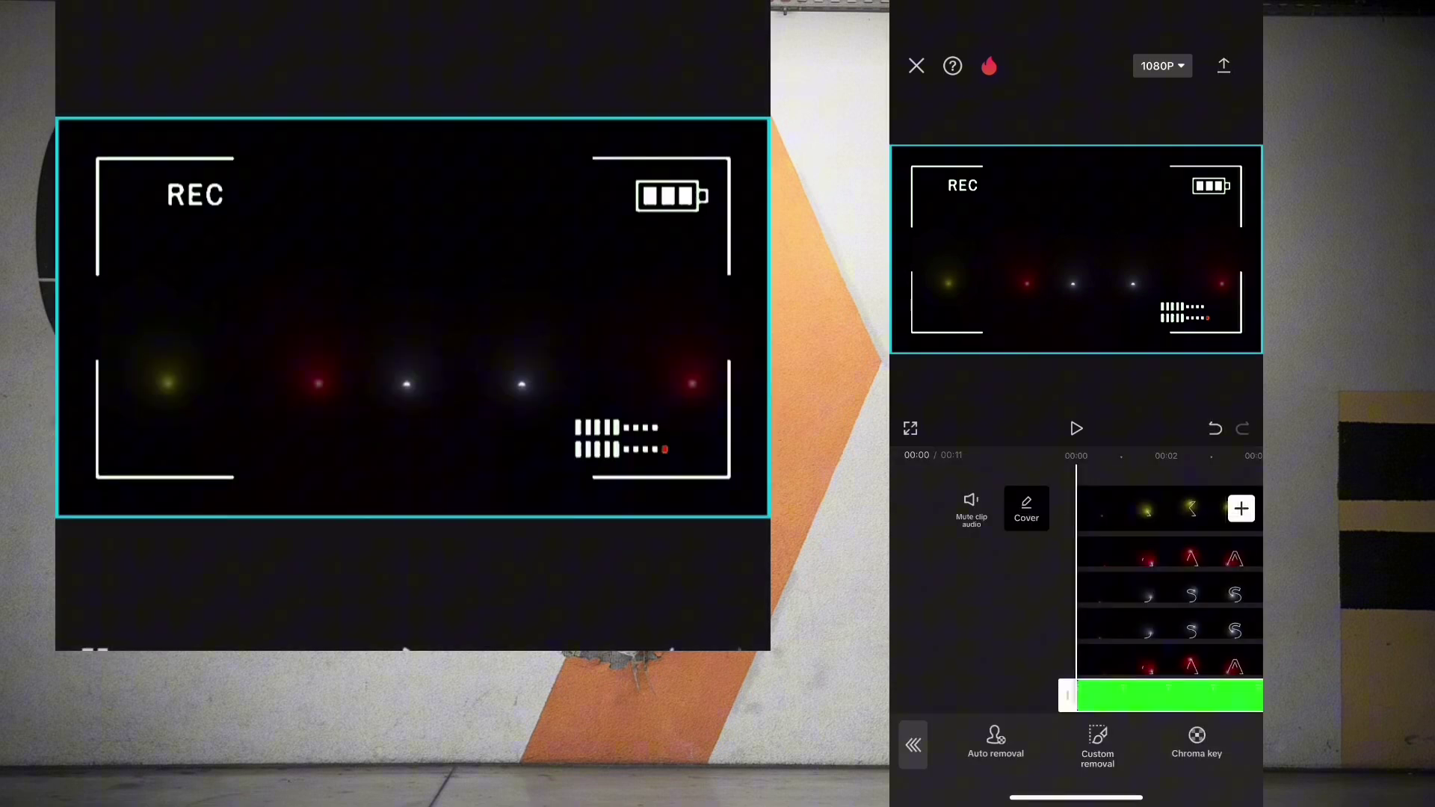
# Play the intro and stop the playhead at about 00:07, where the letters end
pyautogui.click(1076, 428)
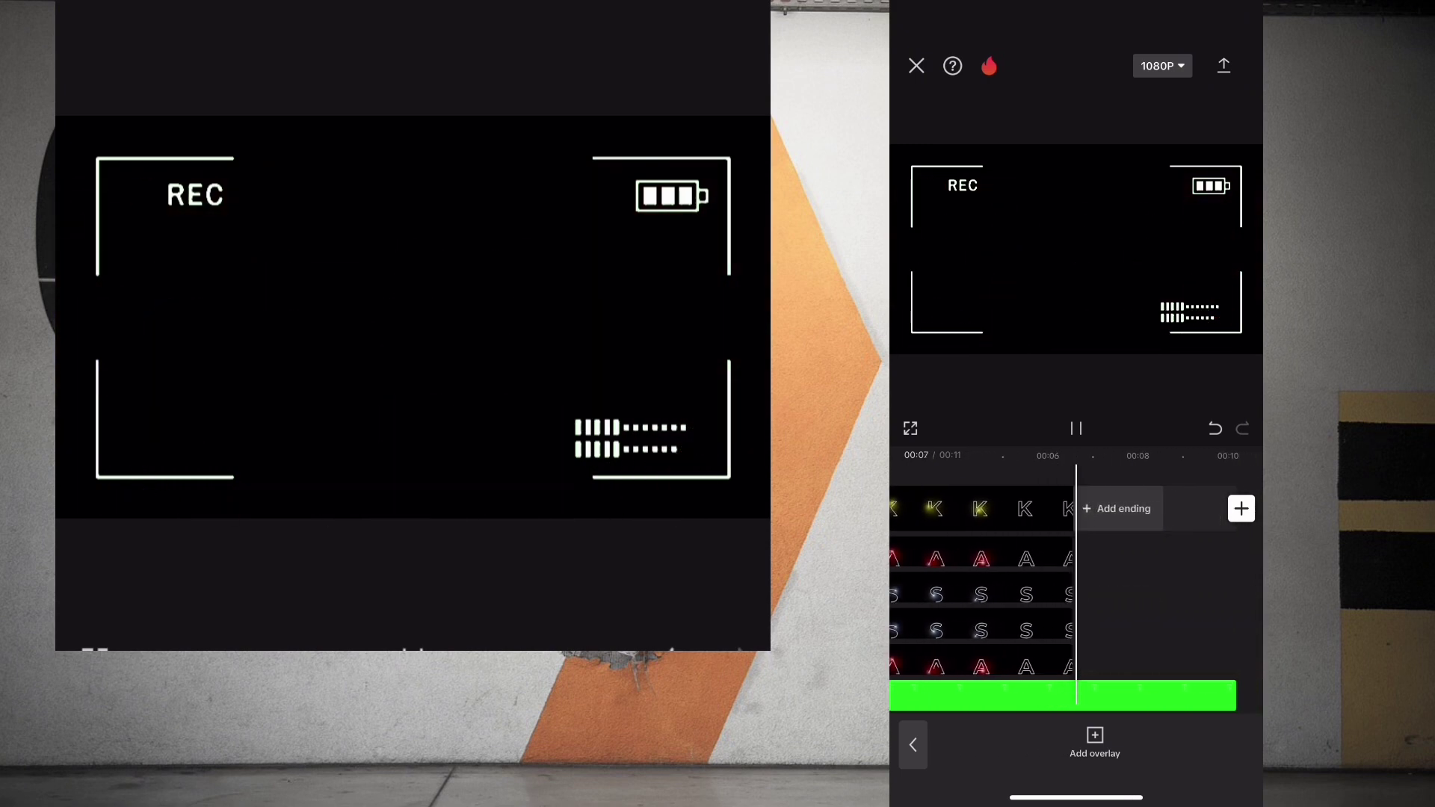
pyautogui.moveTo(1009, 595); pyautogui.dragTo(1042, 595)
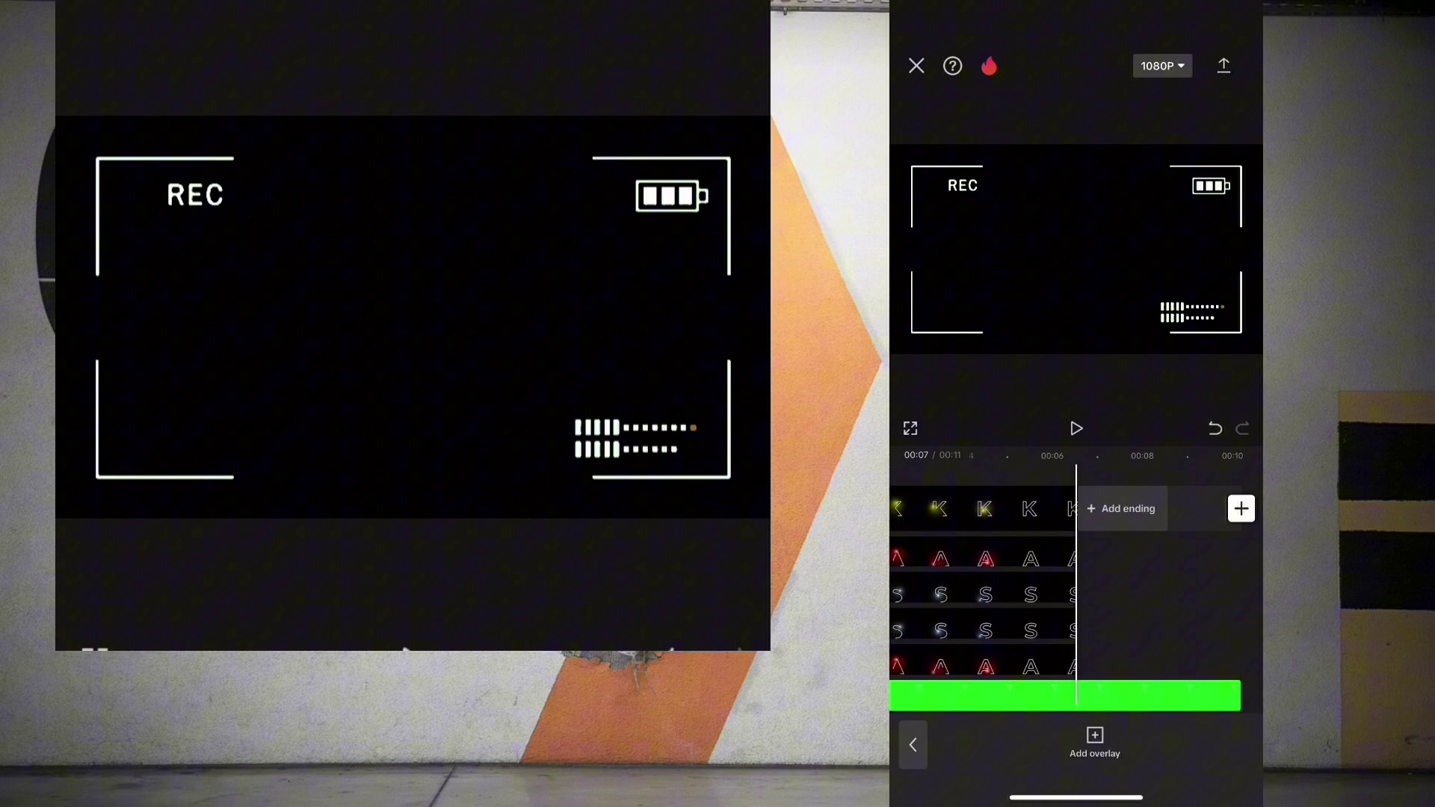